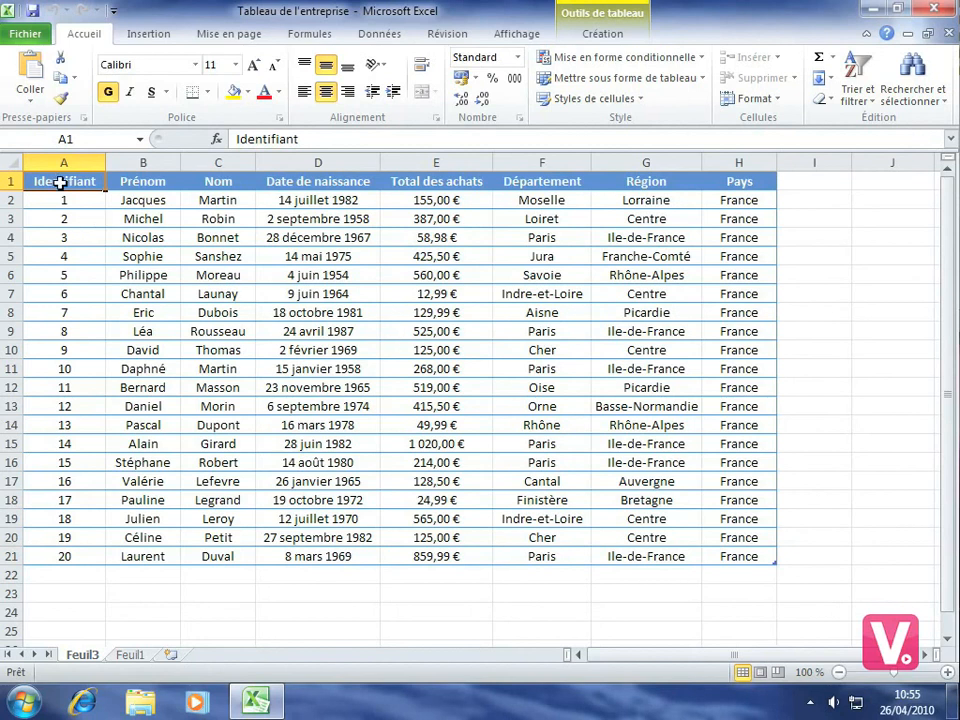
Copy the range A1:C6 of the customer table on sheet Feuil3.
drag(60, 182, 202, 275)
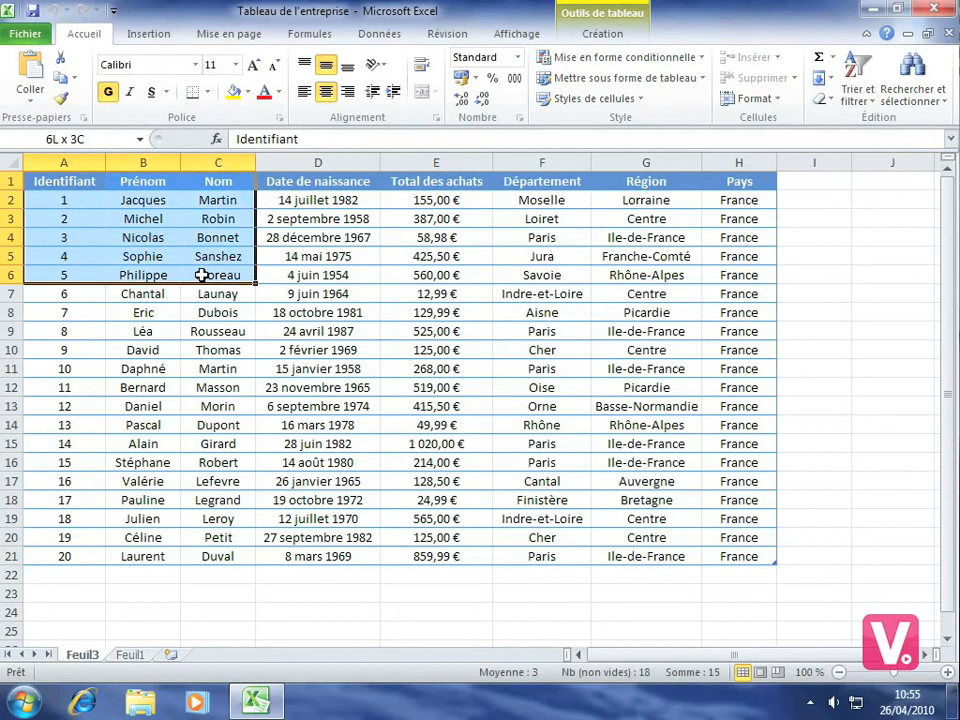
drag(202, 275, 202, 275)
click(60, 80)
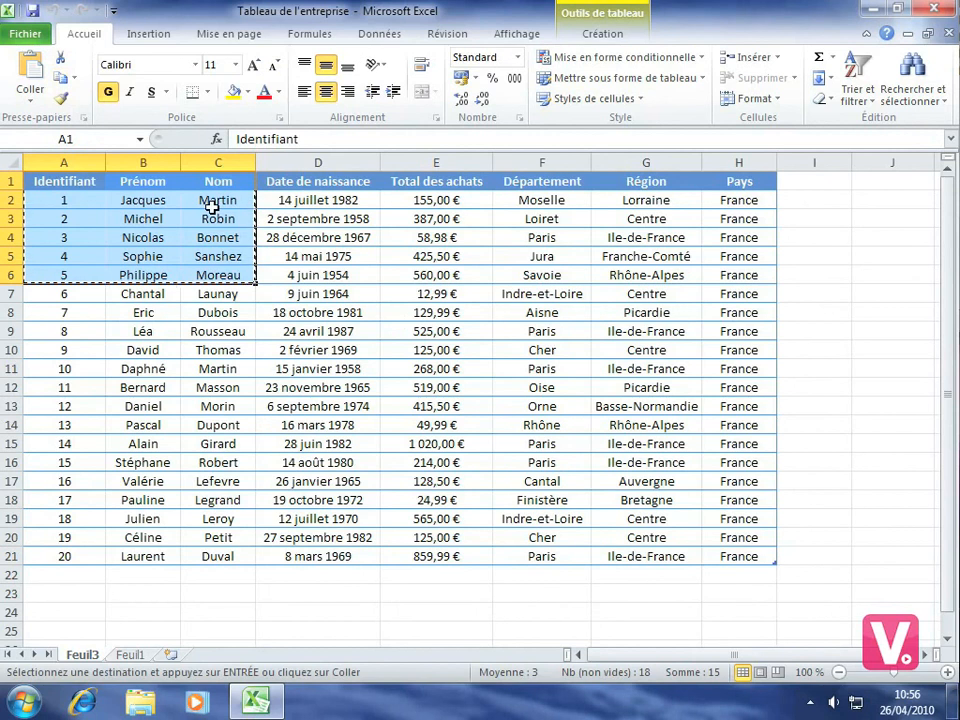
click(326, 331)
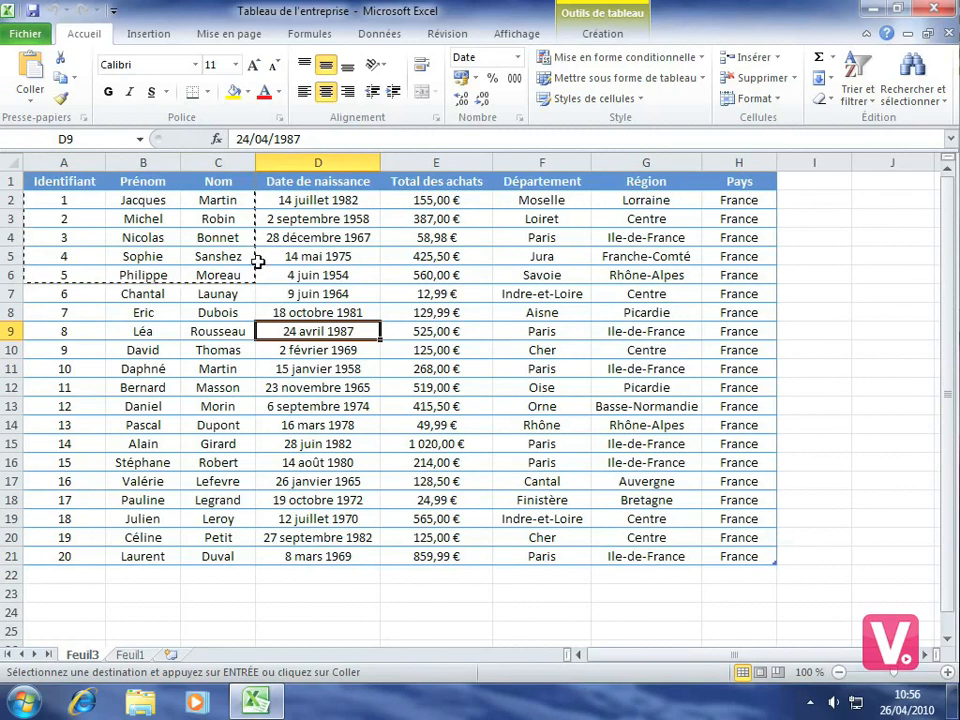
Create a new blank workbook and paste the copied range with its formatting at A1 of Feuil1.
click(28, 36)
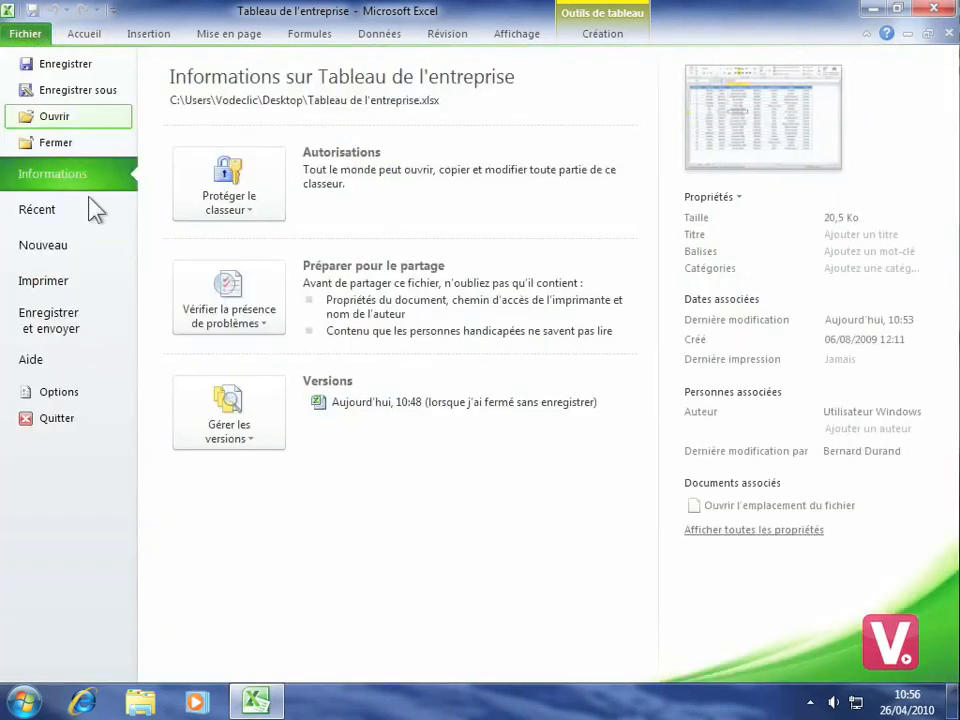
click(42, 252)
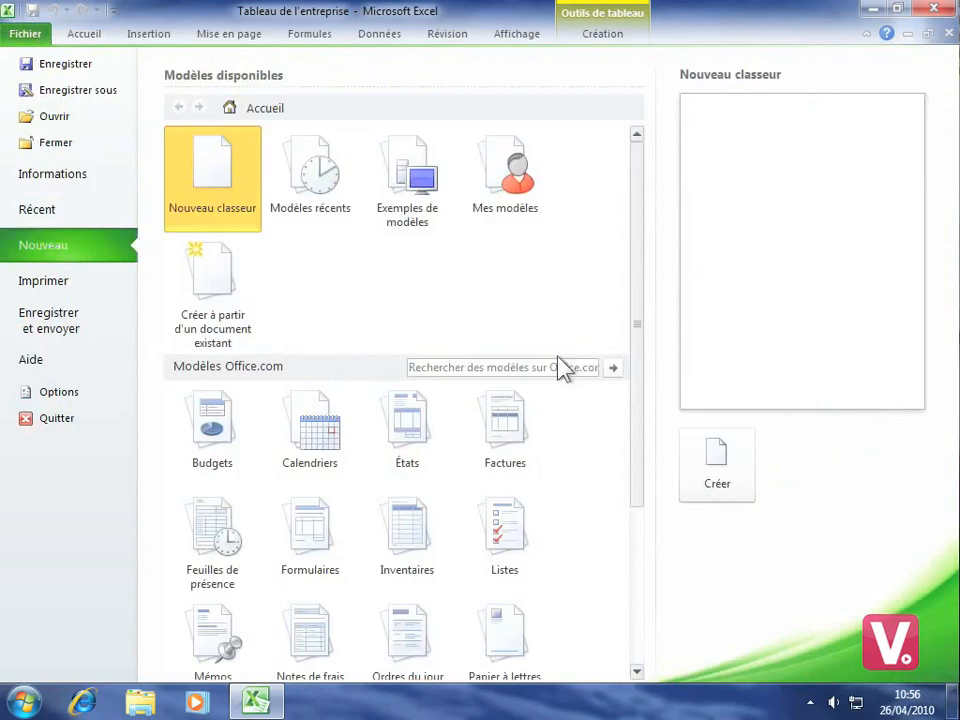
click(717, 466)
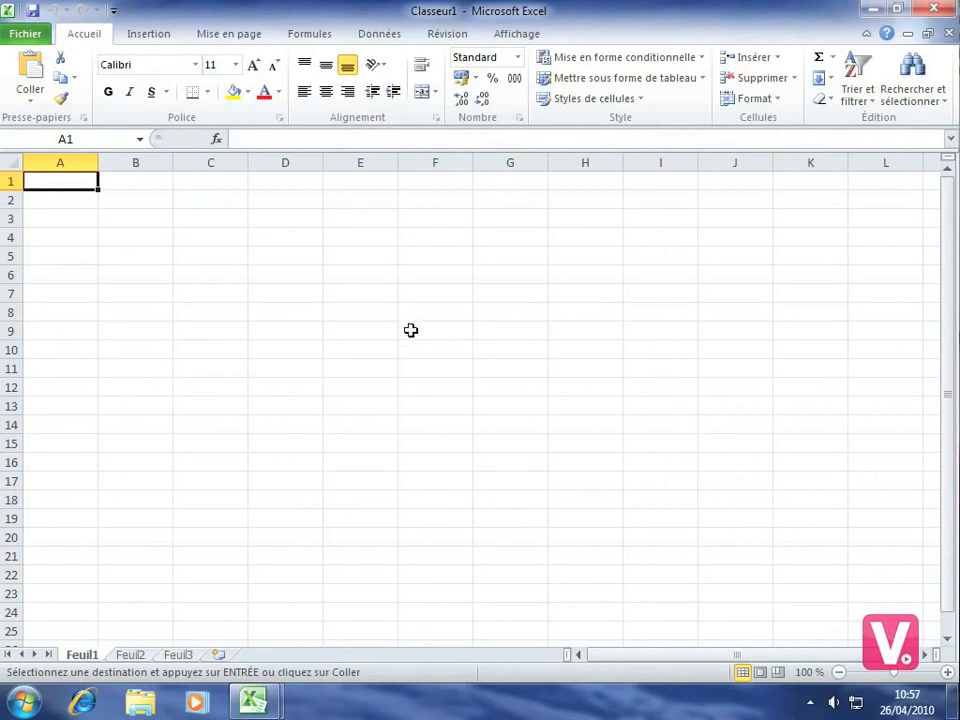
click(32, 66)
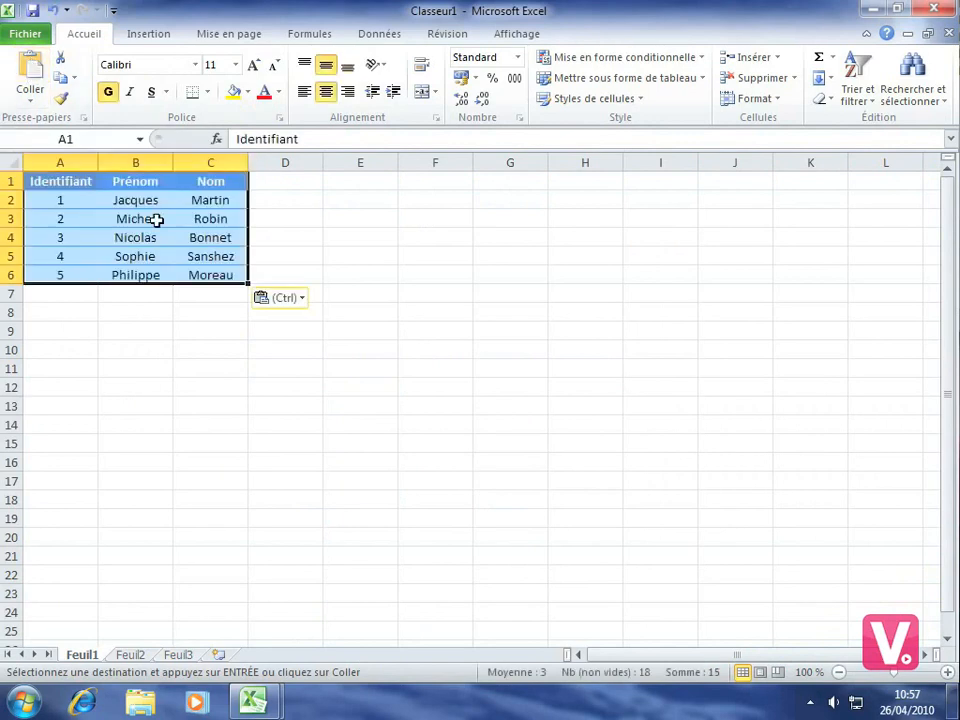
click(298, 273)
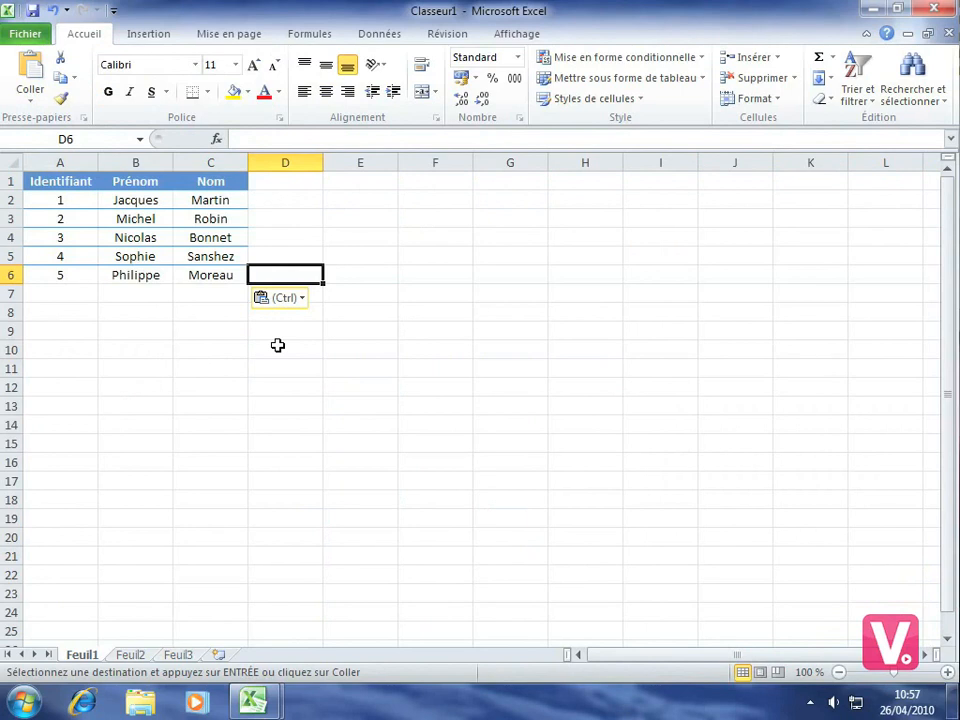
Paste the copied range again at A10, keeping only formulas and number formatting.
click(59, 347)
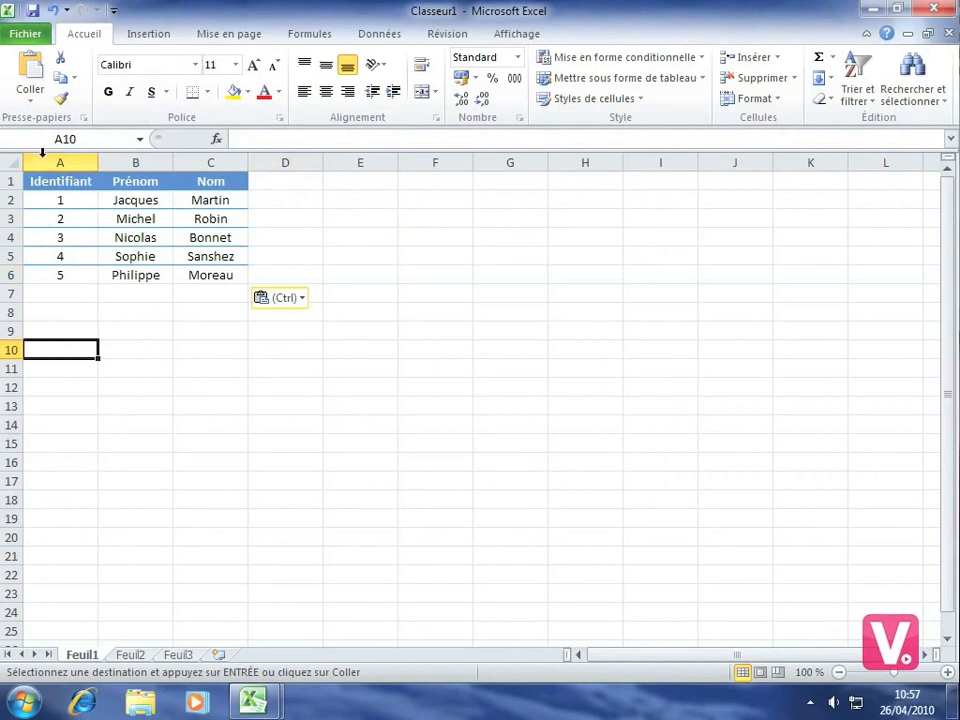
click(32, 103)
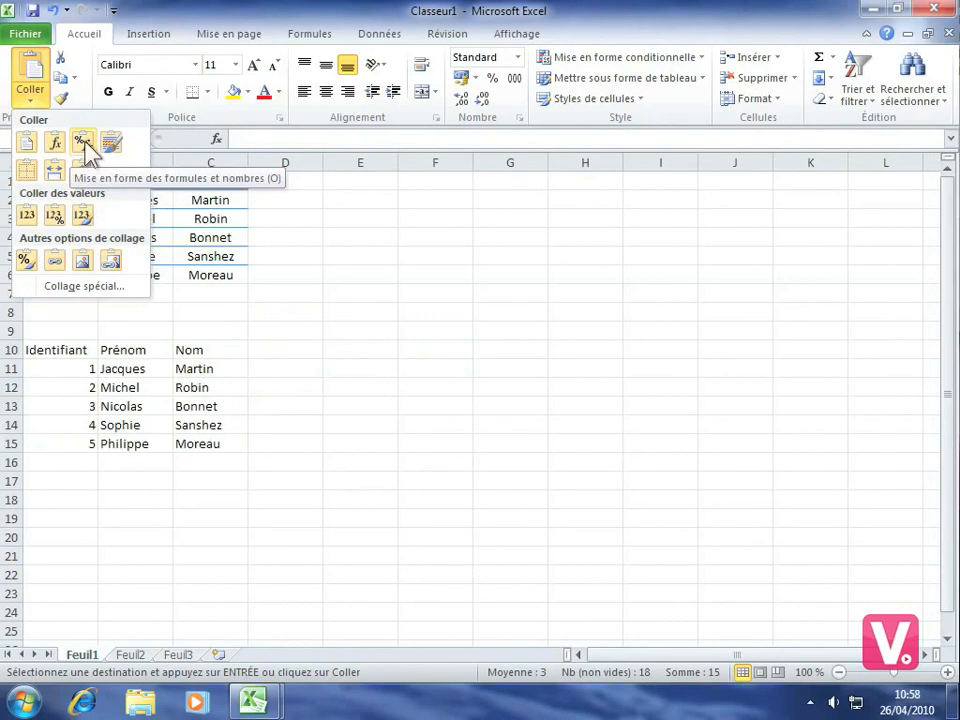
click(83, 143)
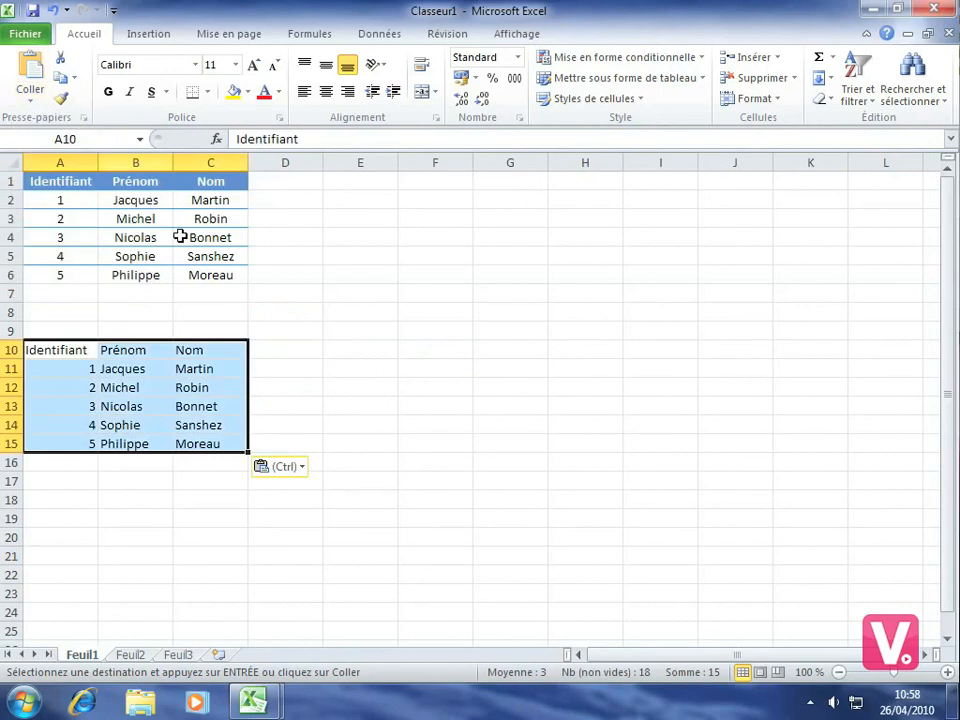
click(328, 402)
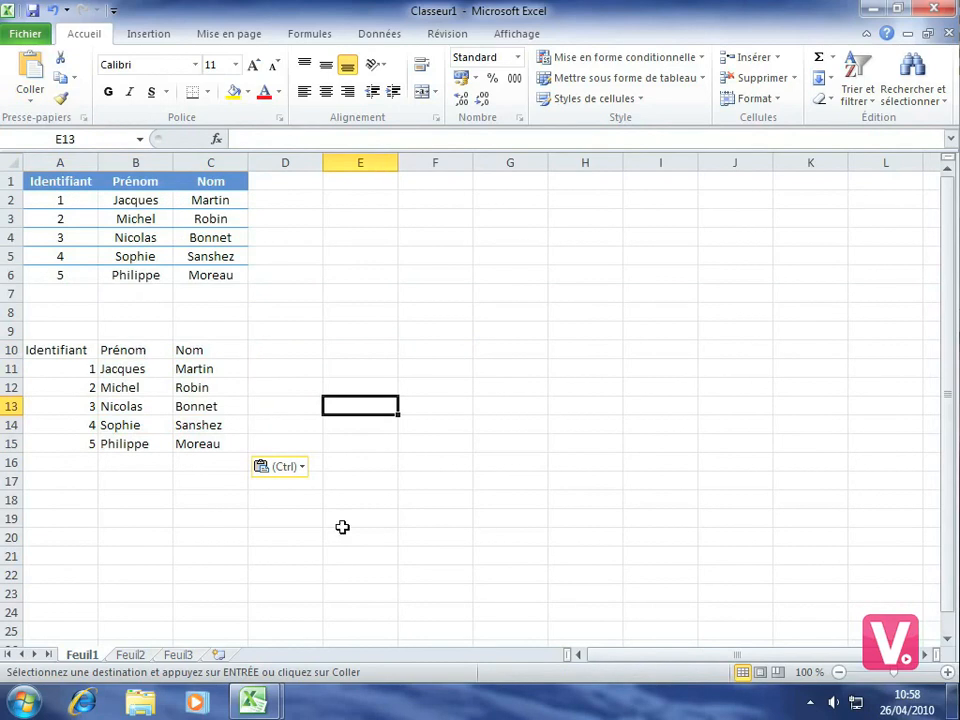
Switch back to the Tableau de l'entreprise workbook and copy the Région cells G4:G9, which contain lookup formulas.
mouse_move(257, 705)
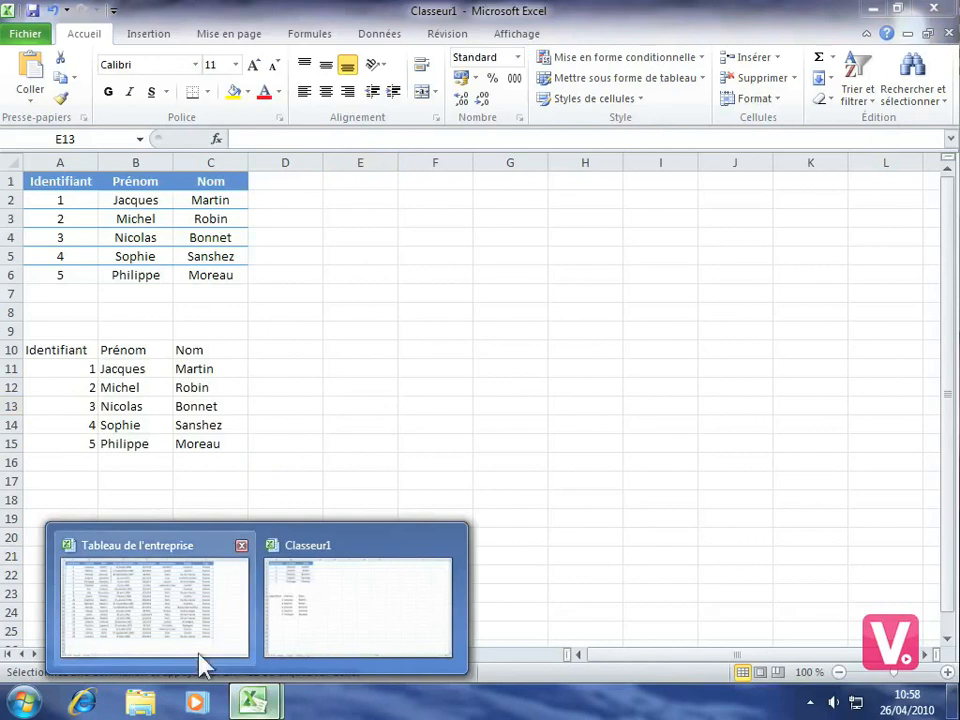
click(132, 585)
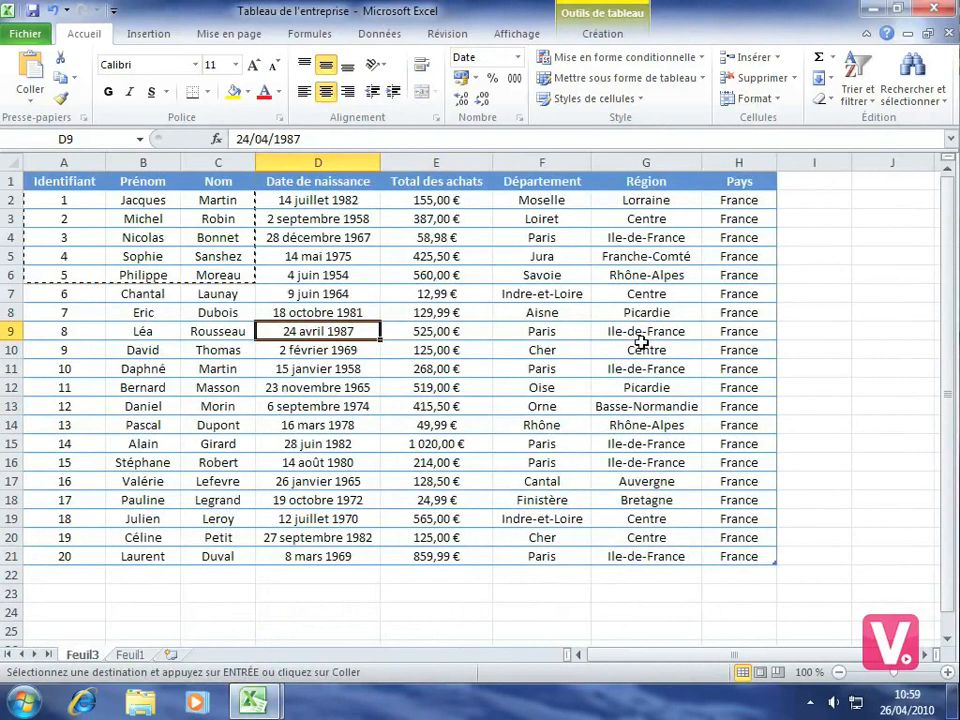
click(643, 258)
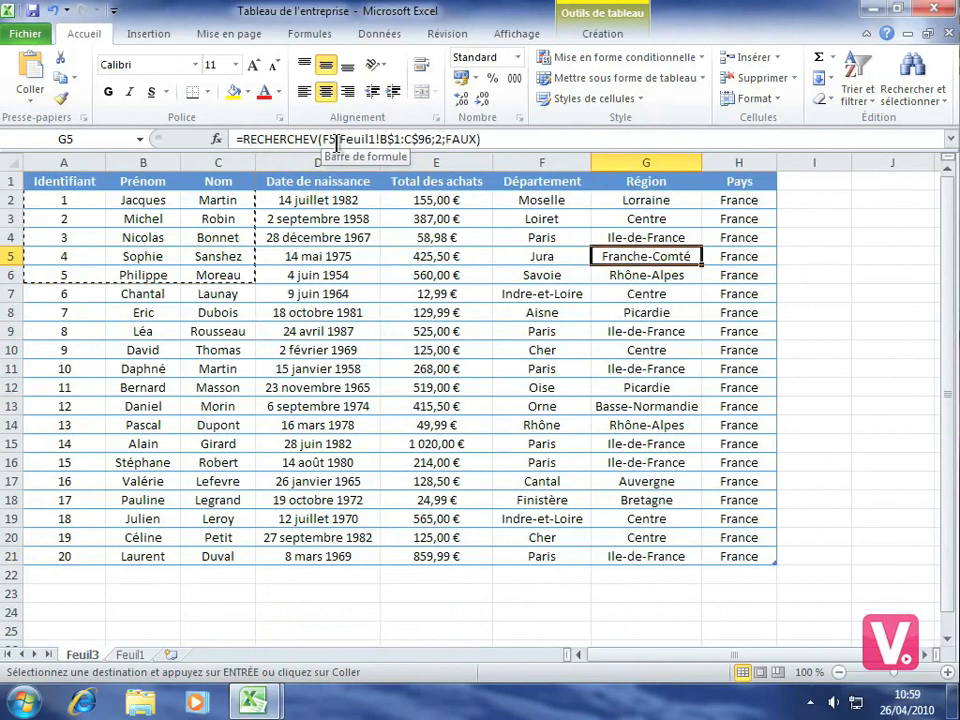
click(617, 238)
drag(617, 238, 626, 331)
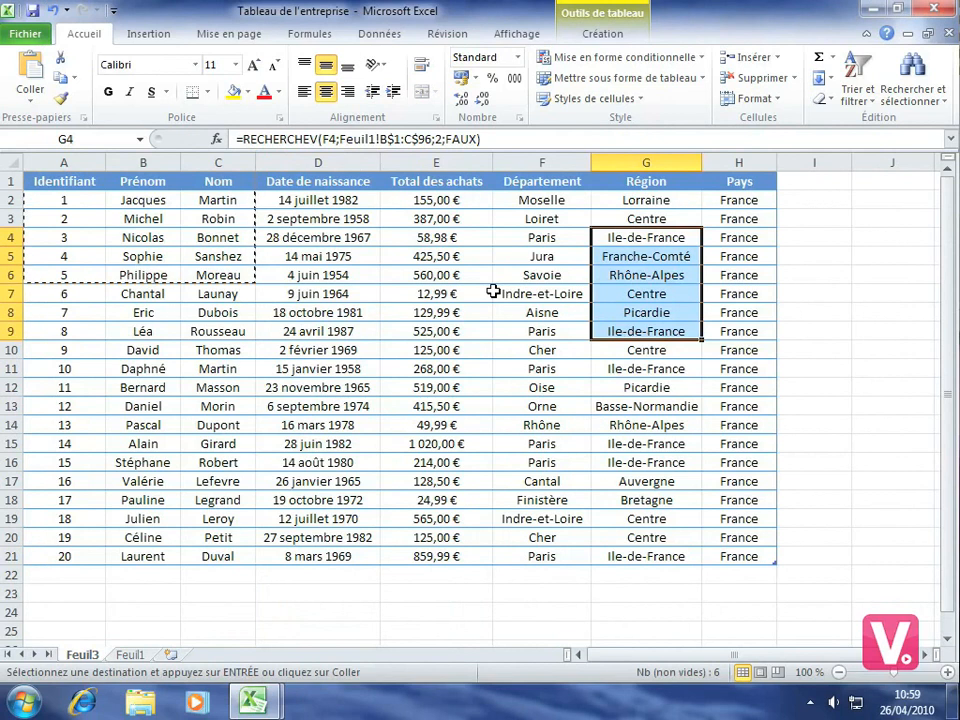
key(ctrl+c)
Paste the copied Région cells with their formulas at F2 of Classeur1, and check the formula in F2.
click(255, 704)
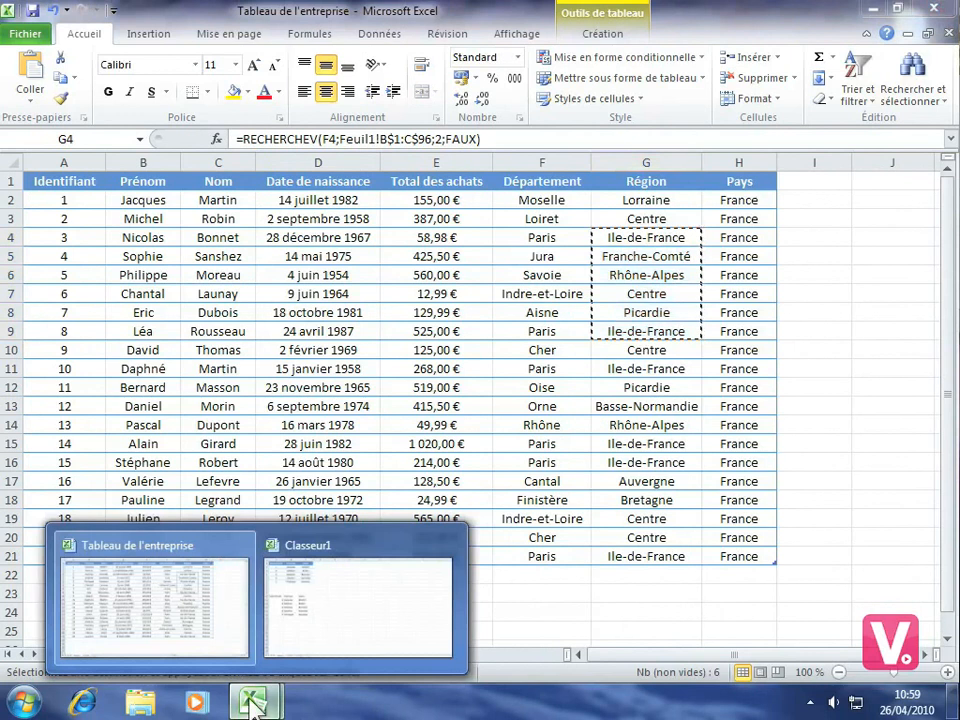
click(332, 606)
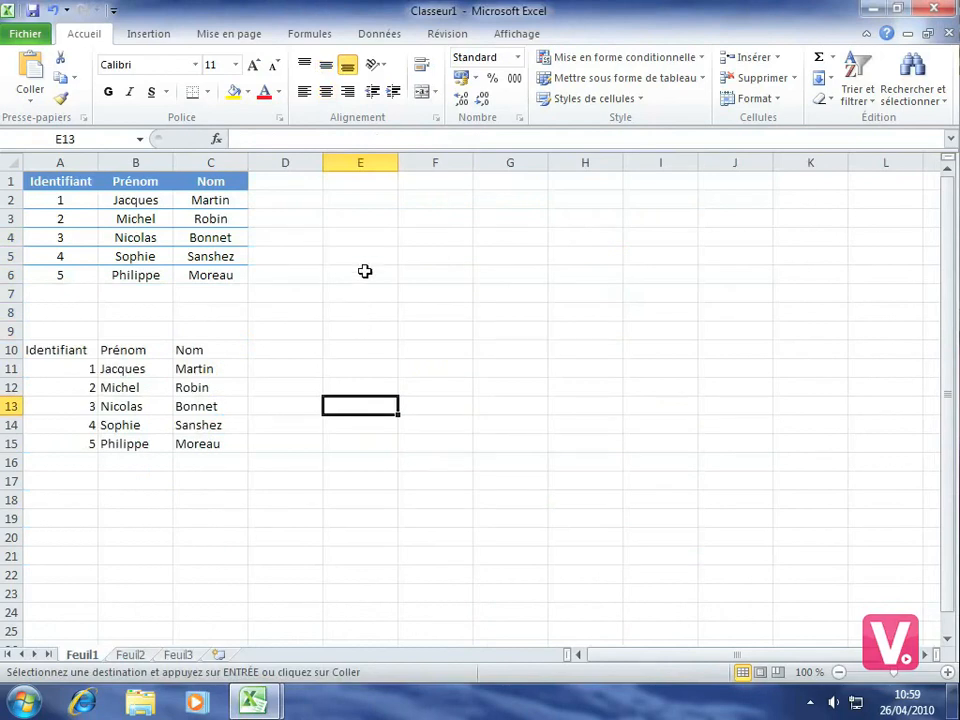
click(426, 197)
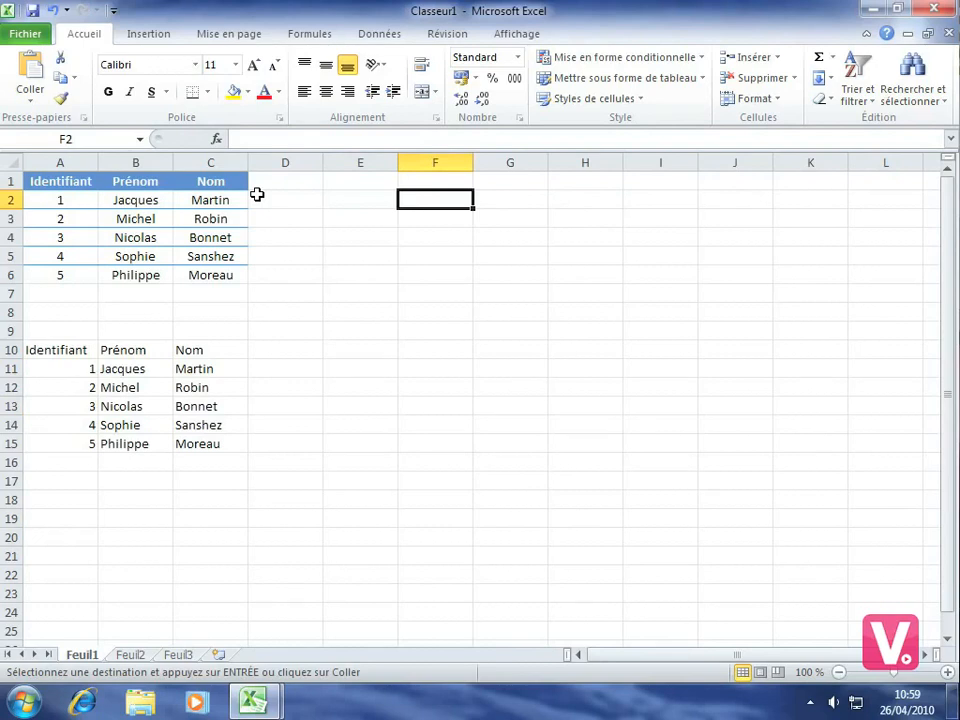
key(ctrl+v)
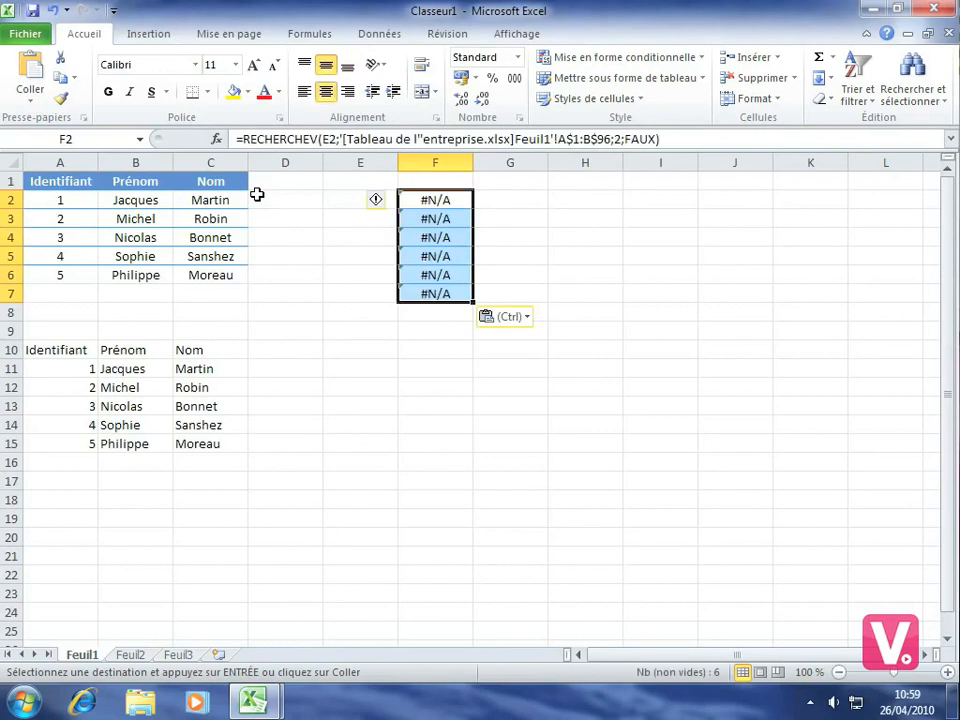
click(437, 200)
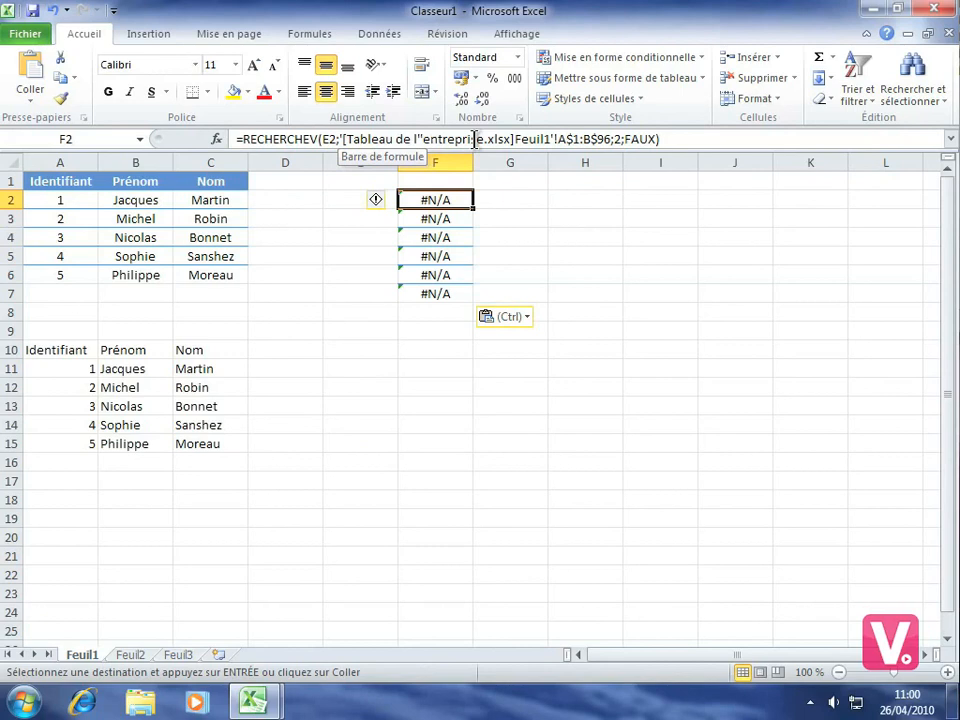
Paste the copied Région cells as values only at H2, and check the content of H2.
click(588, 200)
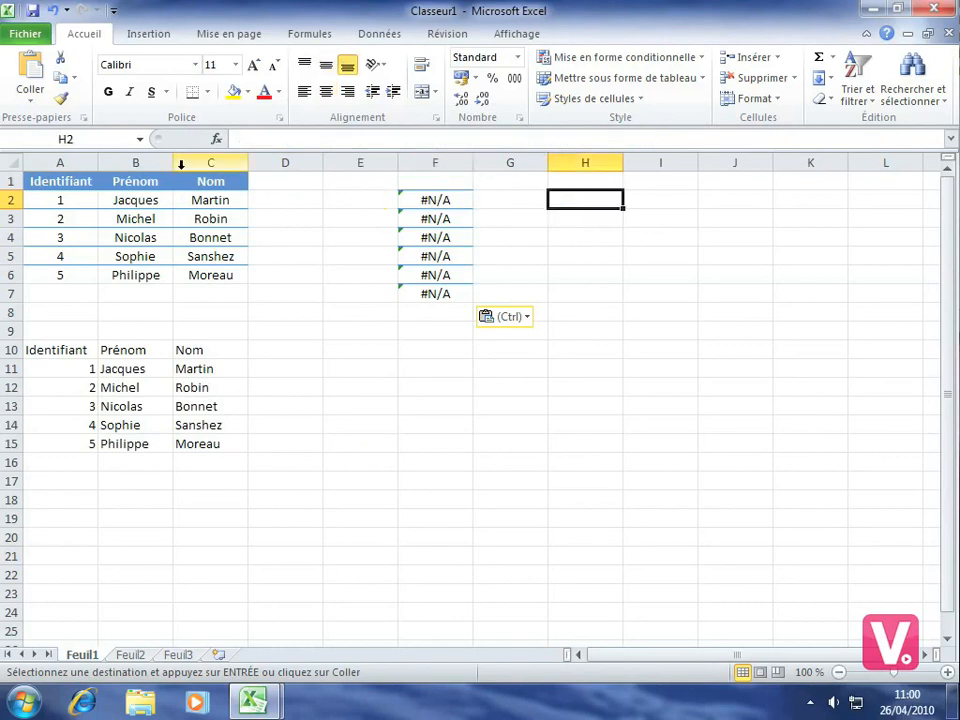
click(33, 110)
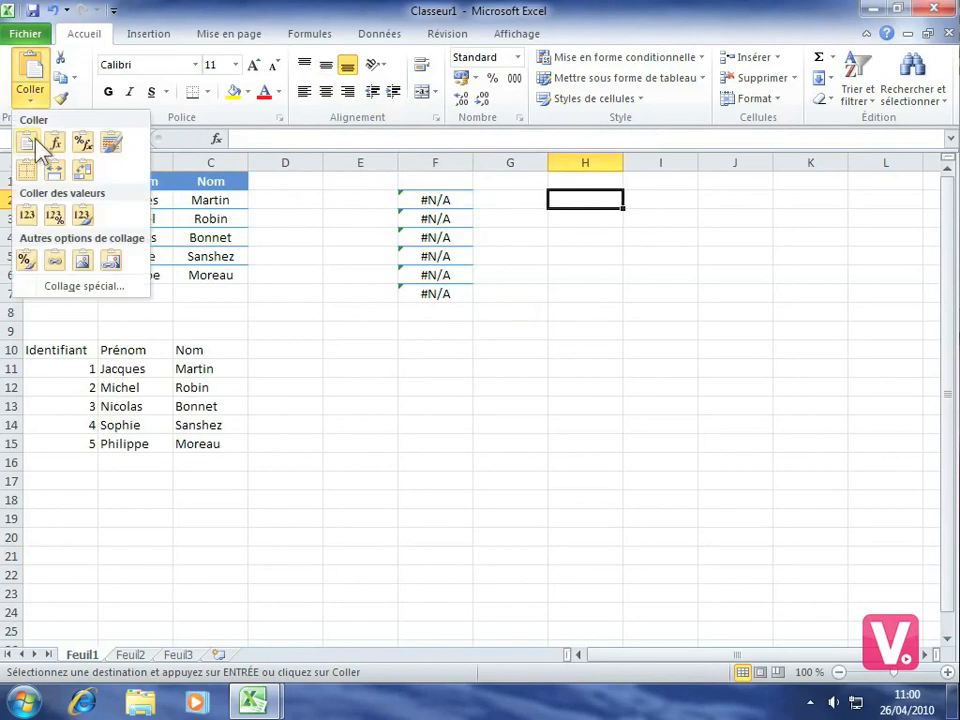
click(27, 216)
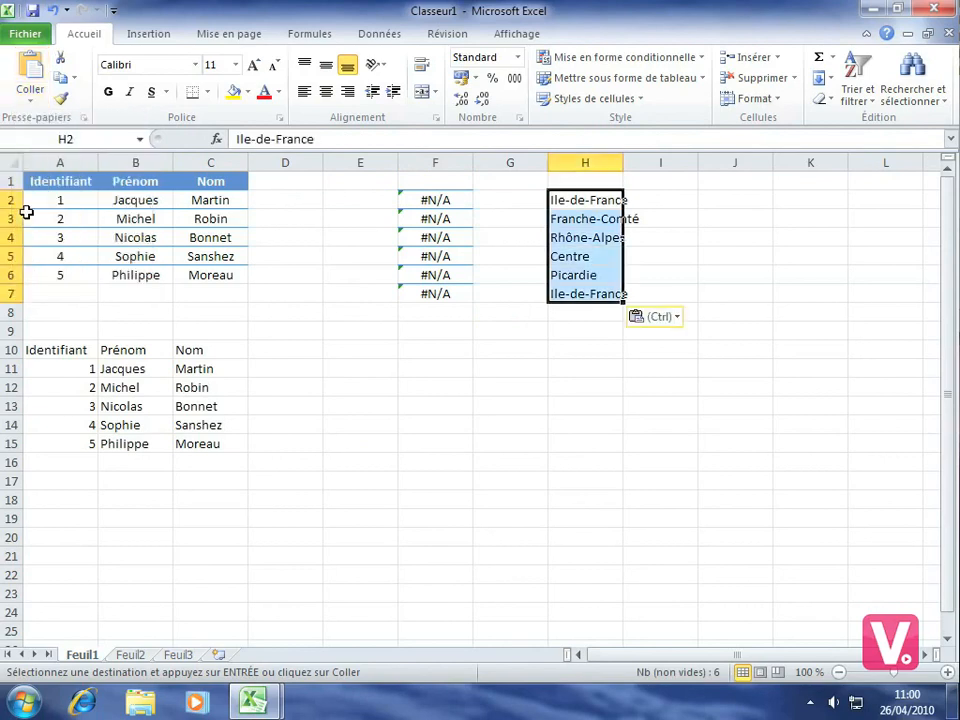
click(511, 316)
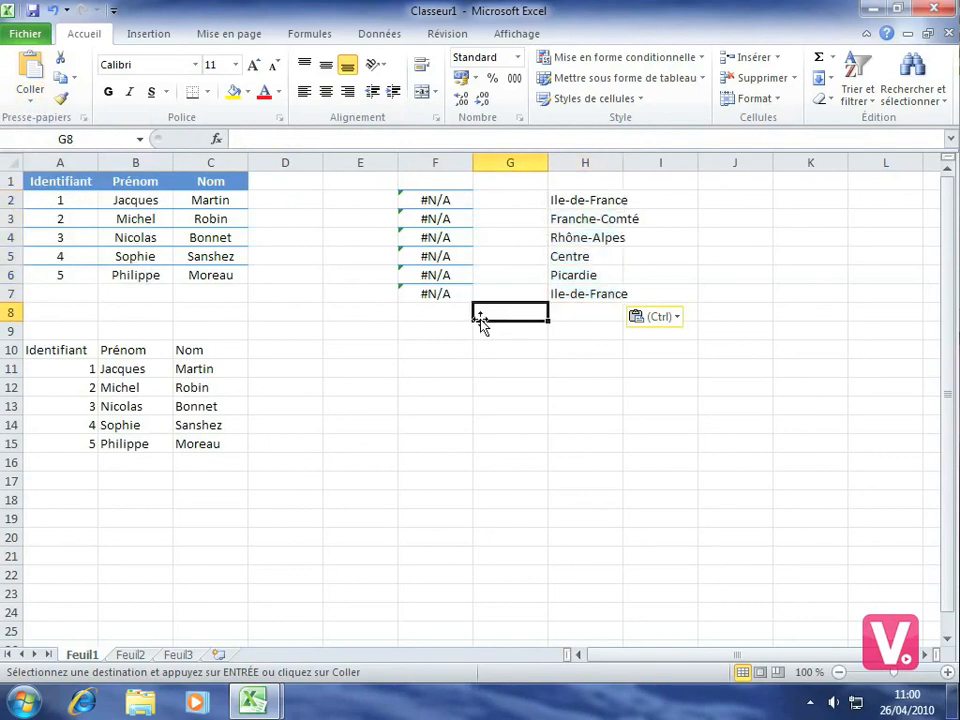
click(576, 199)
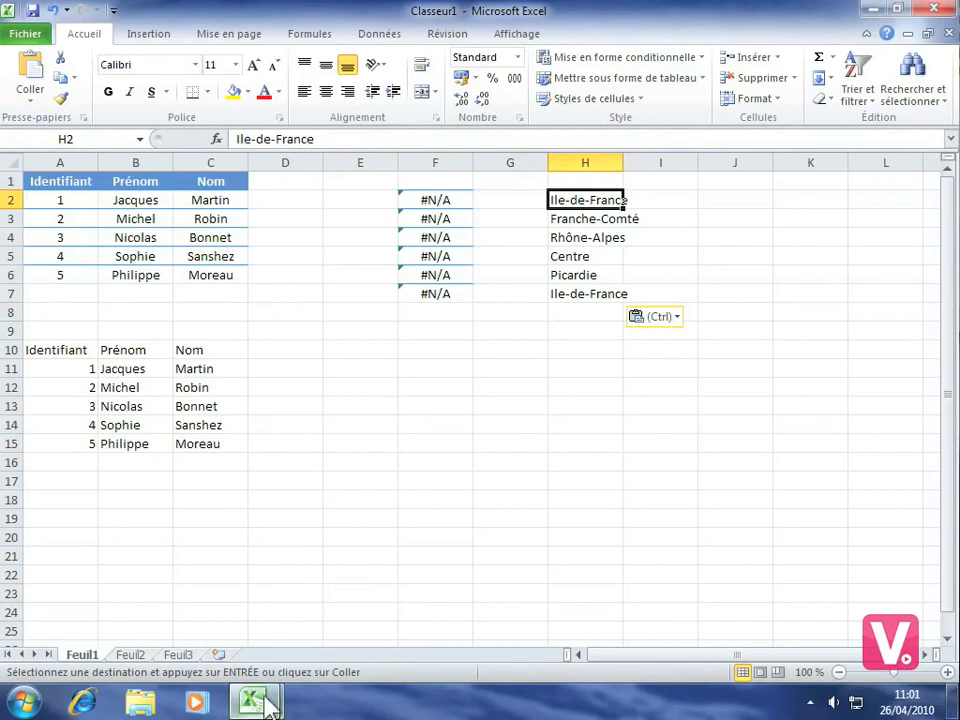
Return to the Tableau de l'entreprise workbook and copy the Total des achats amount in cell E6.
mouse_move(256, 702)
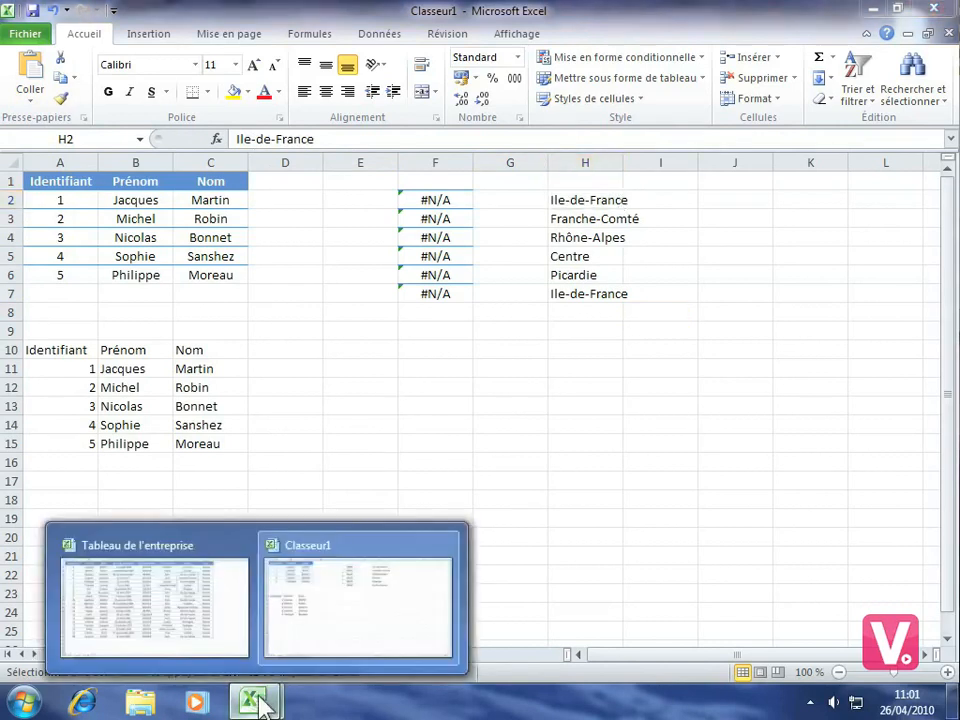
click(132, 577)
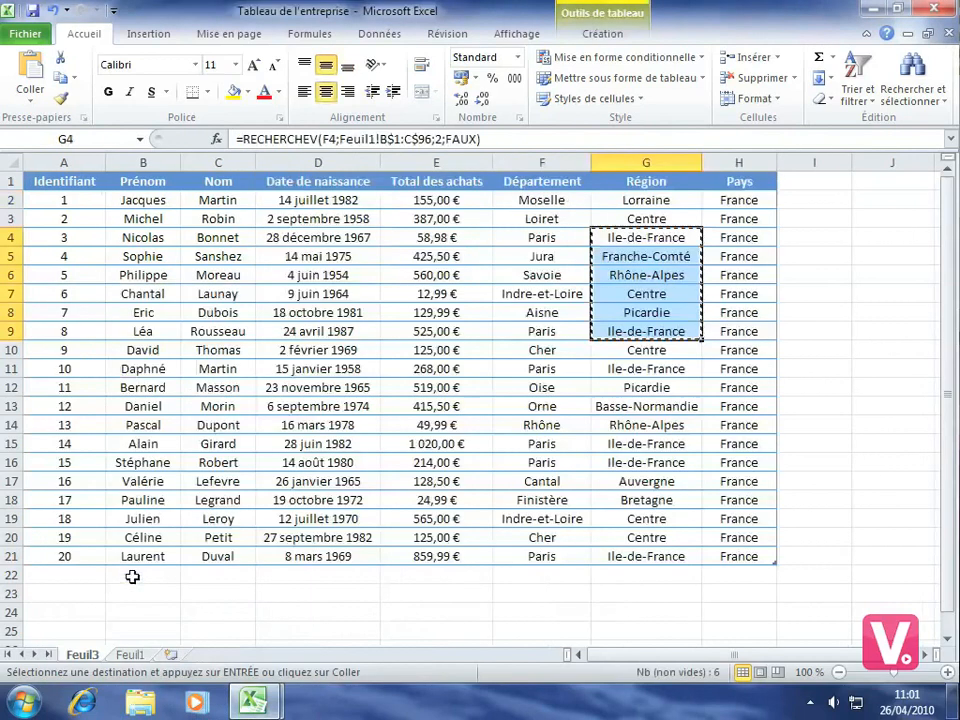
click(426, 274)
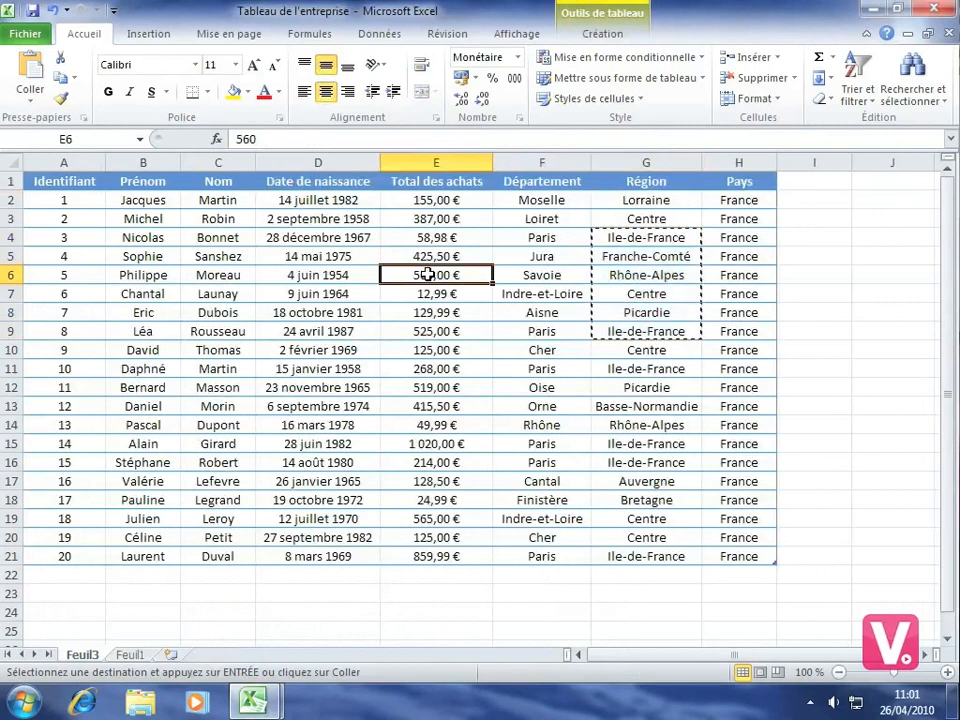
right_click(427, 274)
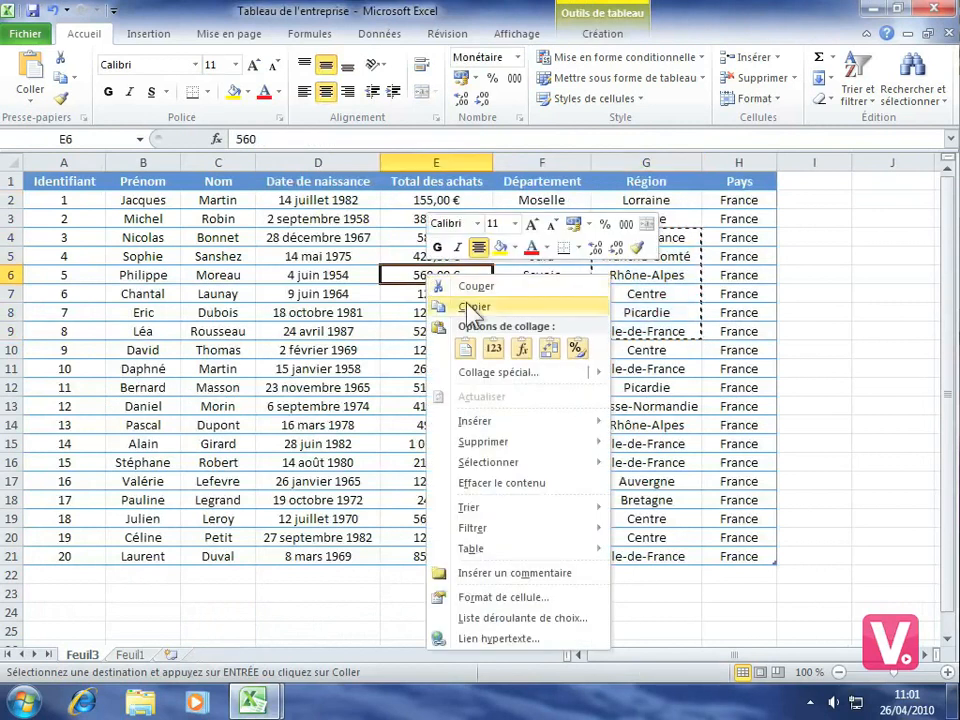
click(470, 307)
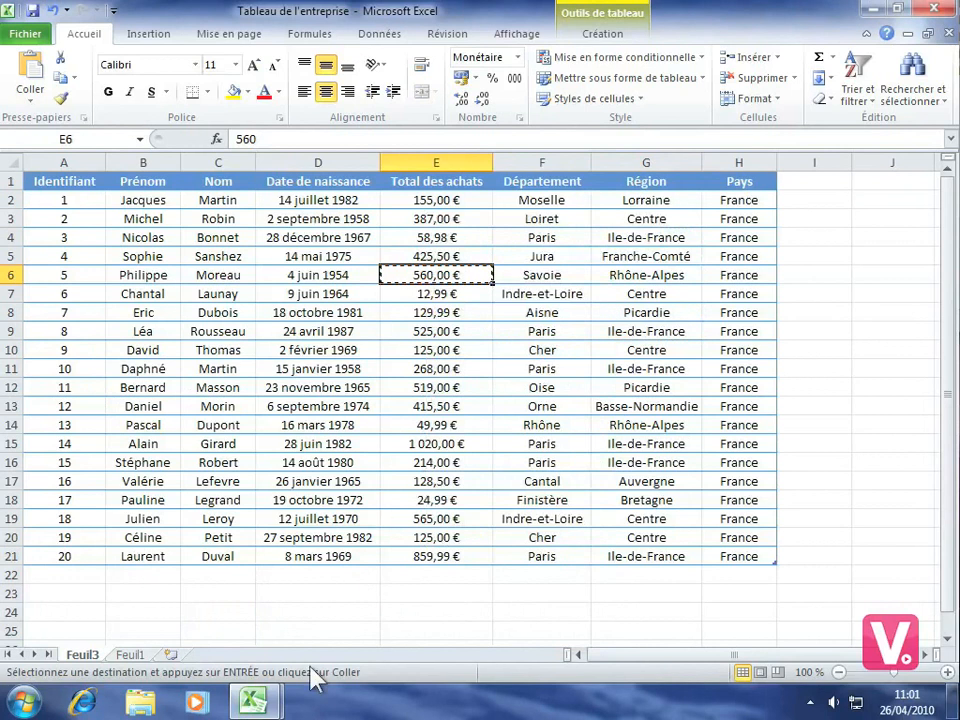
Paste the copied amount with its currency formatting into cell E11 of Classeur1.
mouse_move(258, 703)
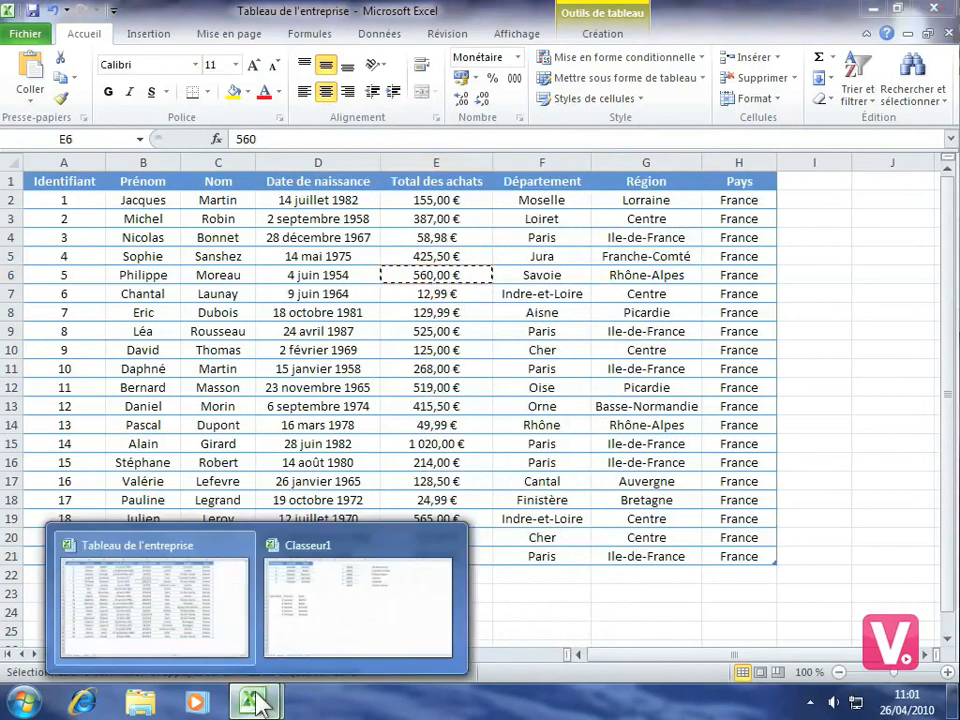
click(362, 588)
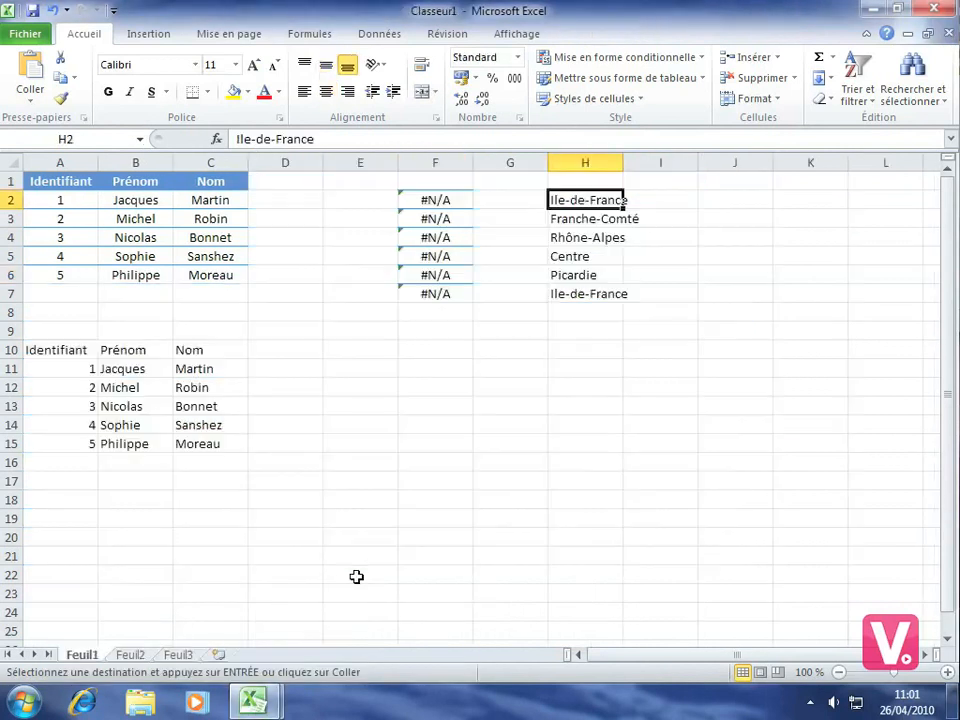
click(359, 366)
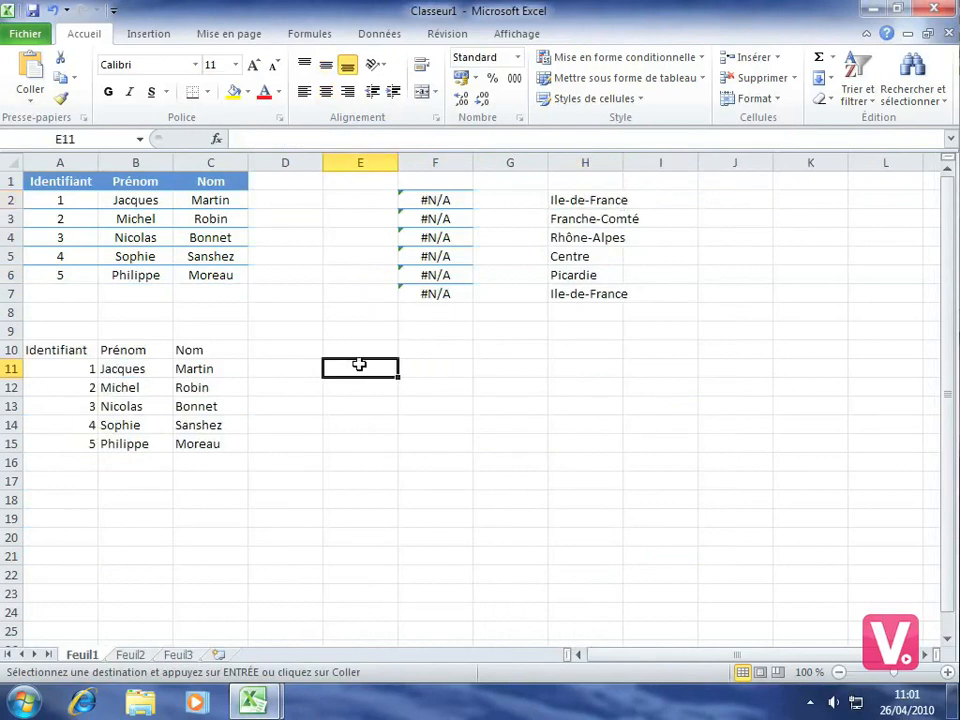
text(560,00 €)
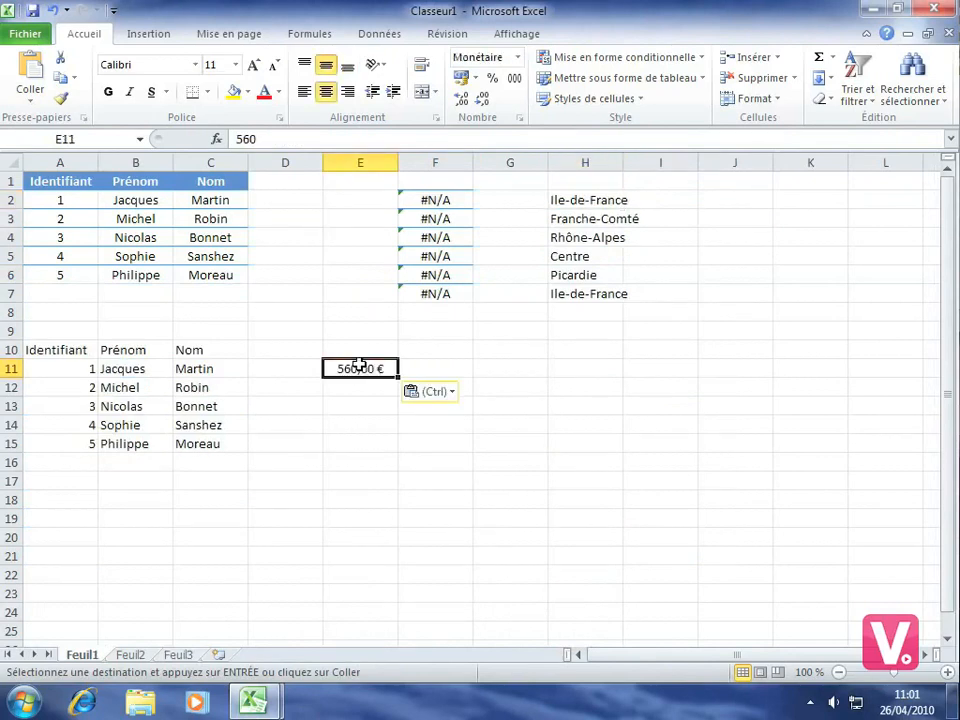
Enter the number 40 in cell E14.
click(354, 425)
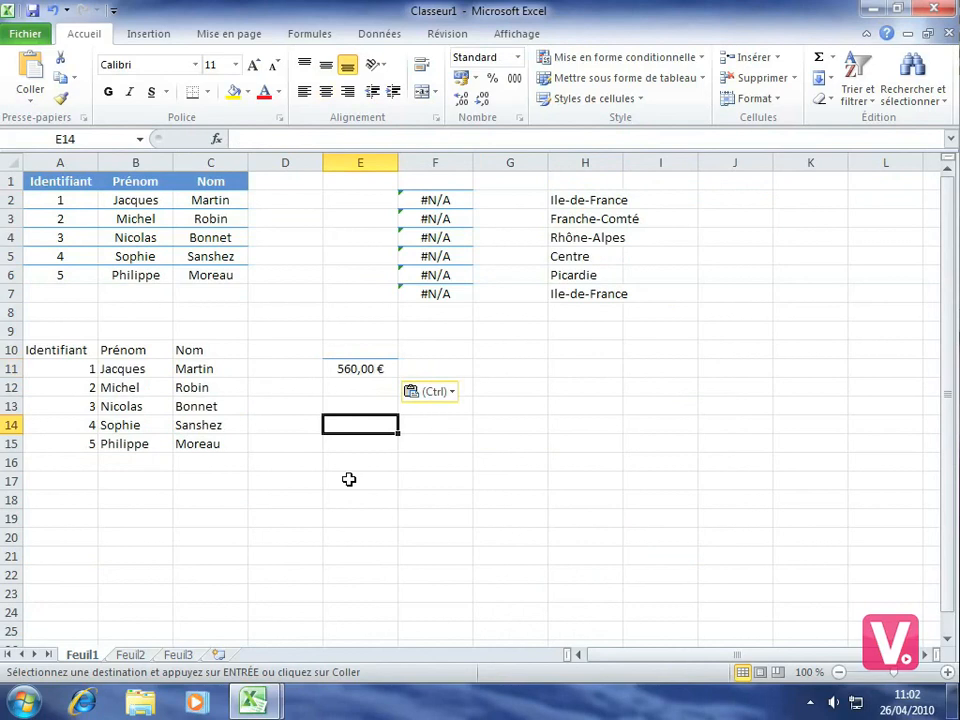
text(40)
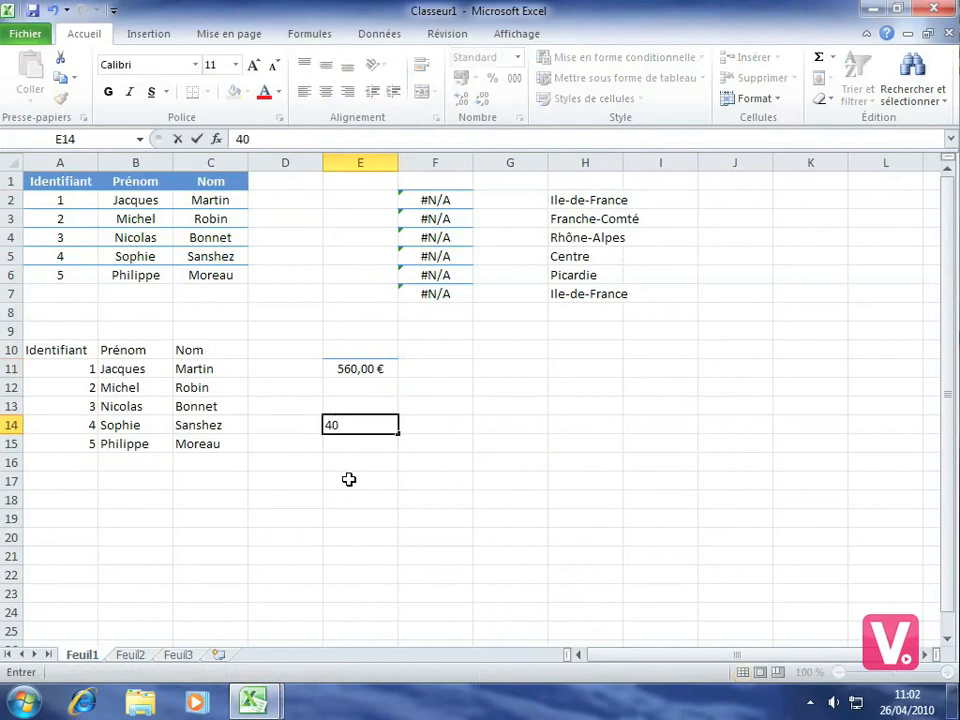
key(Return)
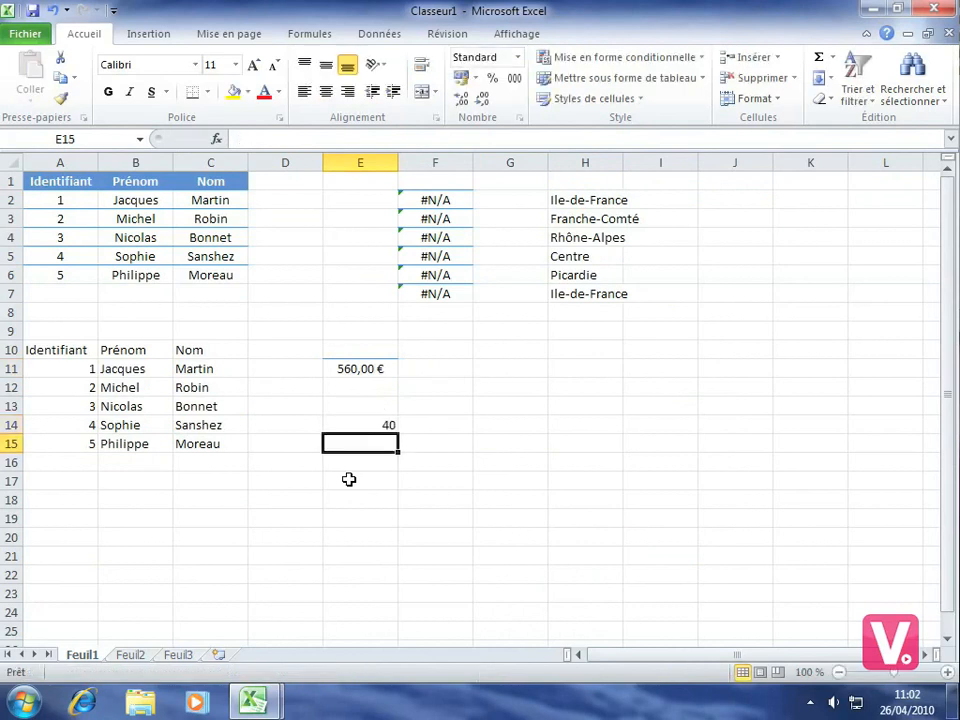
click(376, 426)
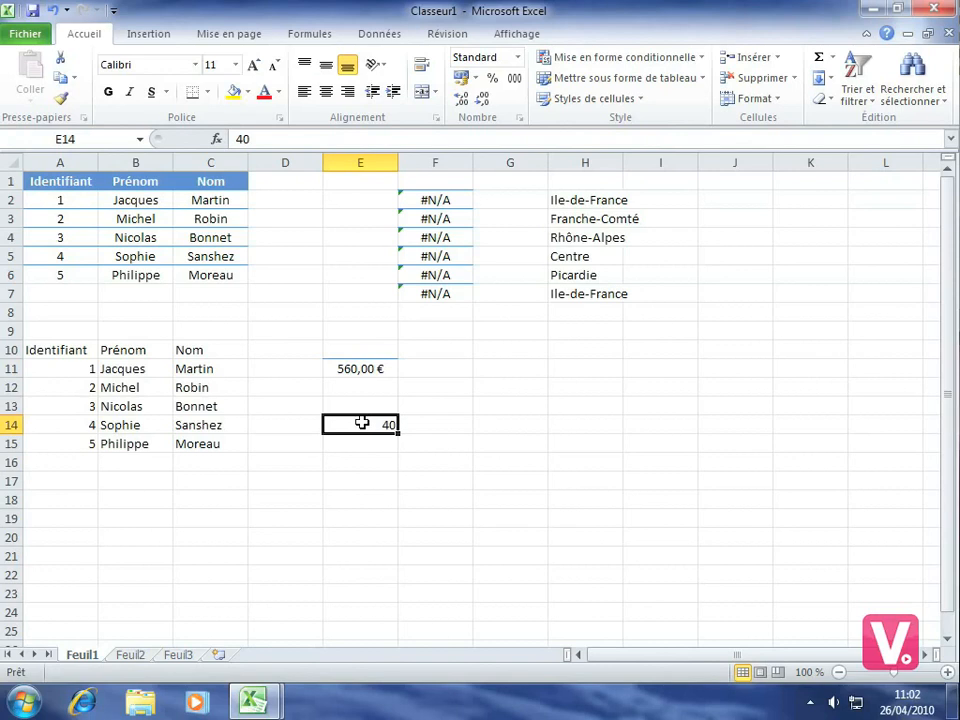
Copy the amount in E11 and add it to the number in E14 using Paste Special (Collage spécial) with the Addition operation.
click(361, 369)
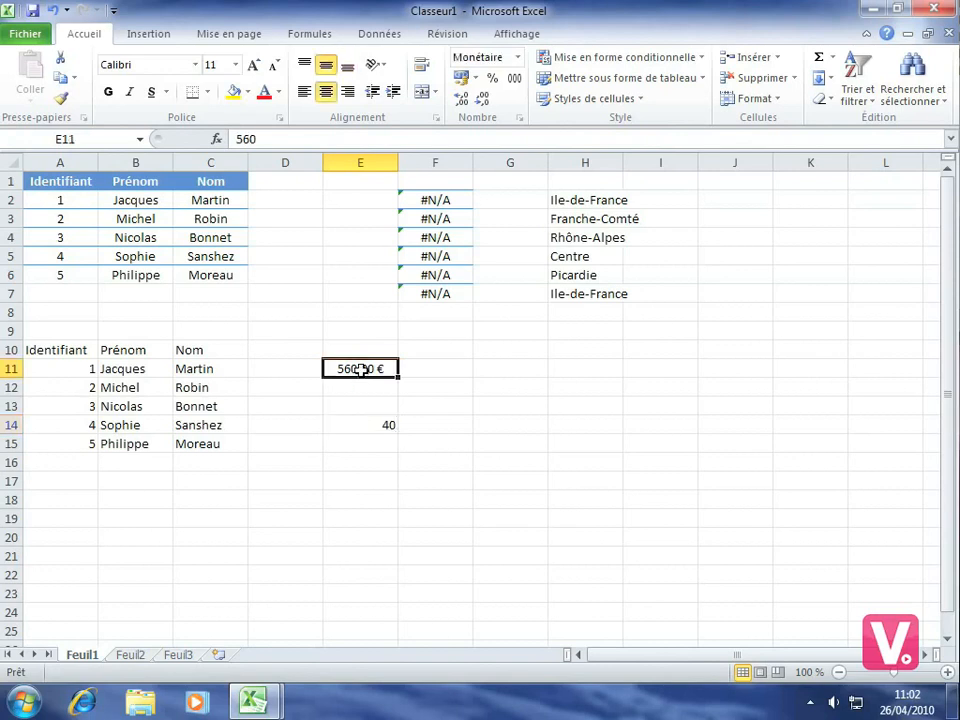
key(ctrl+c)
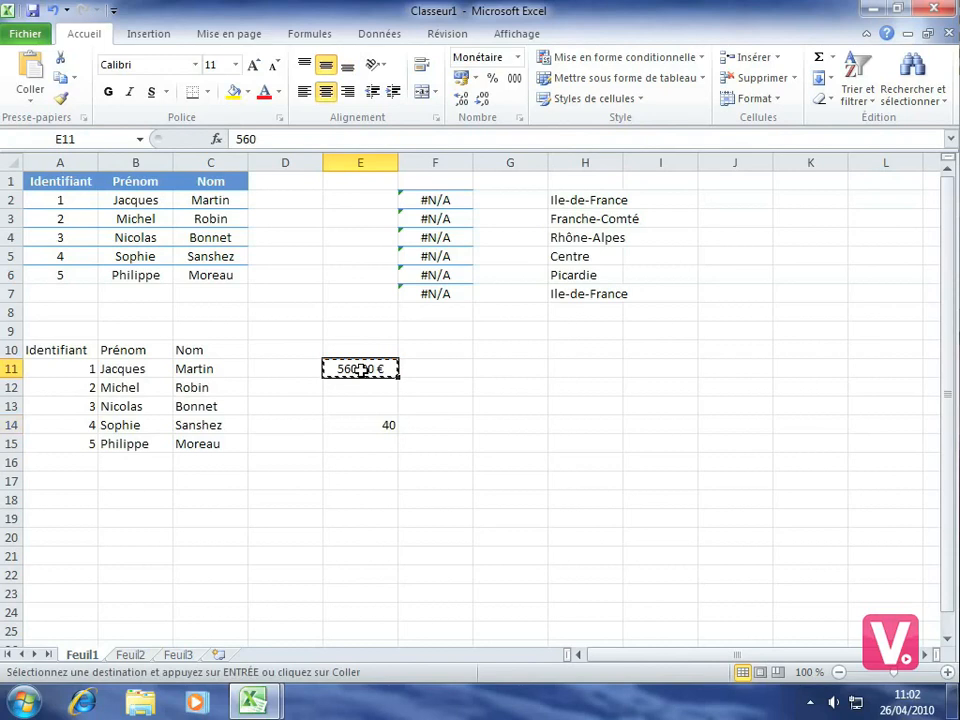
click(367, 425)
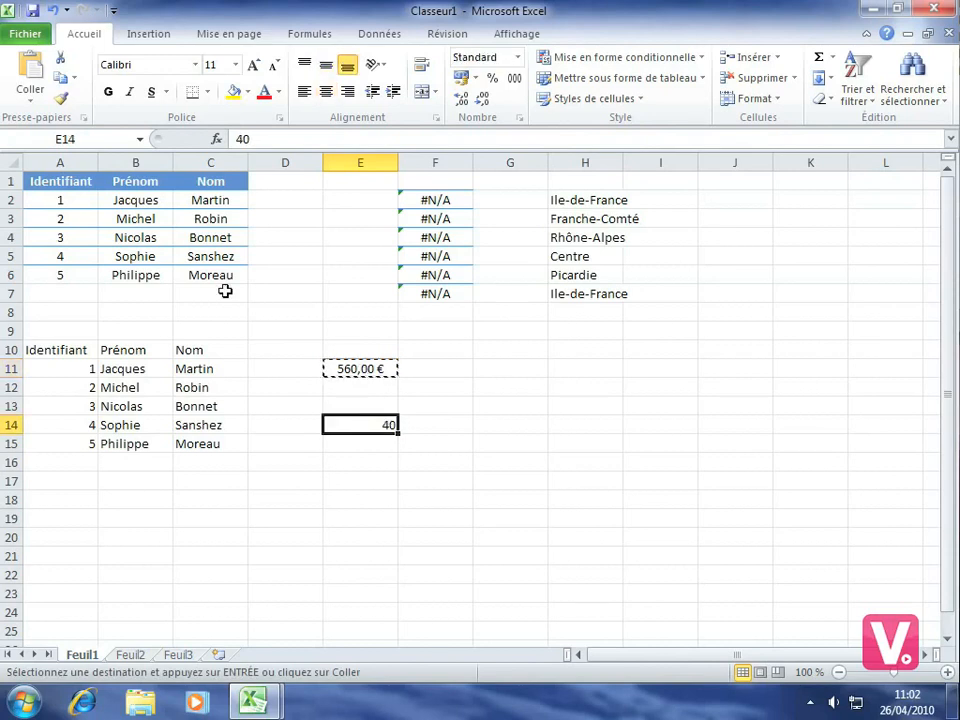
click(27, 100)
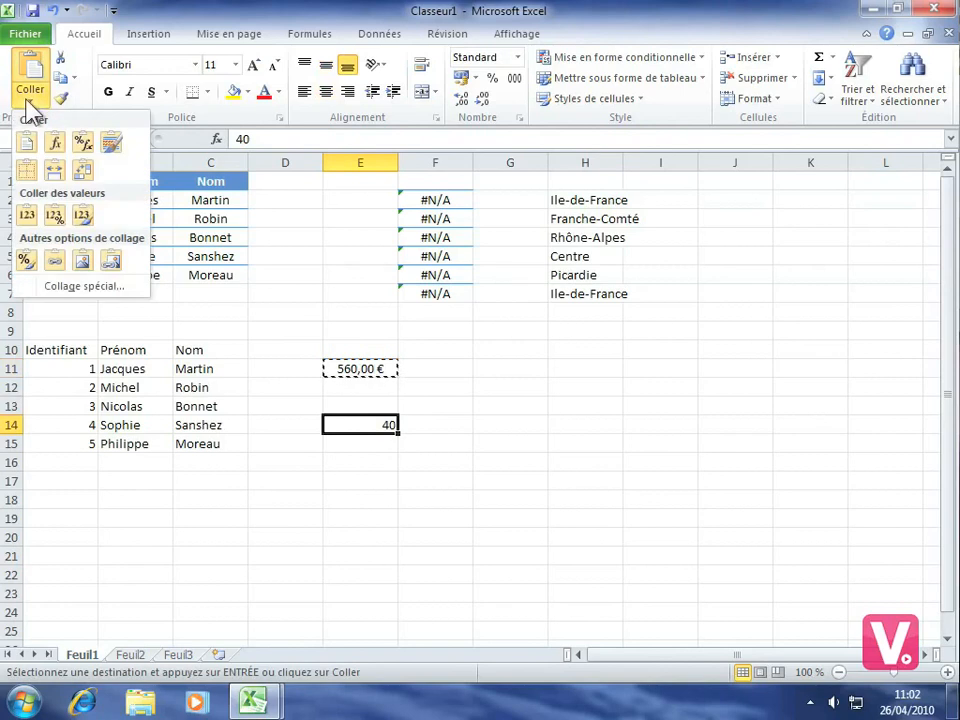
click(88, 287)
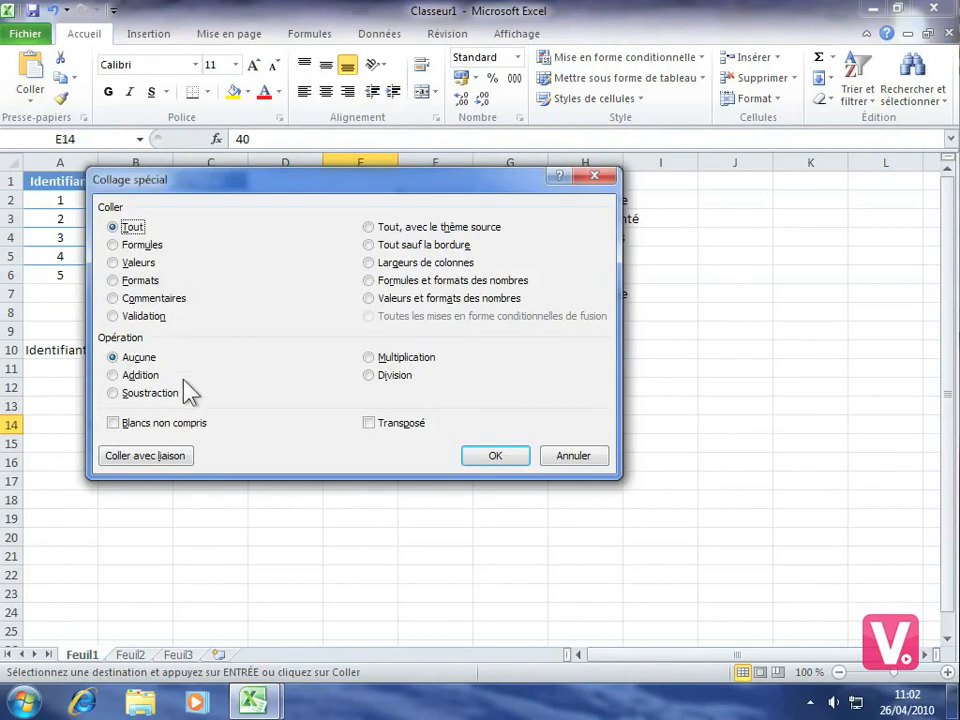
click(124, 379)
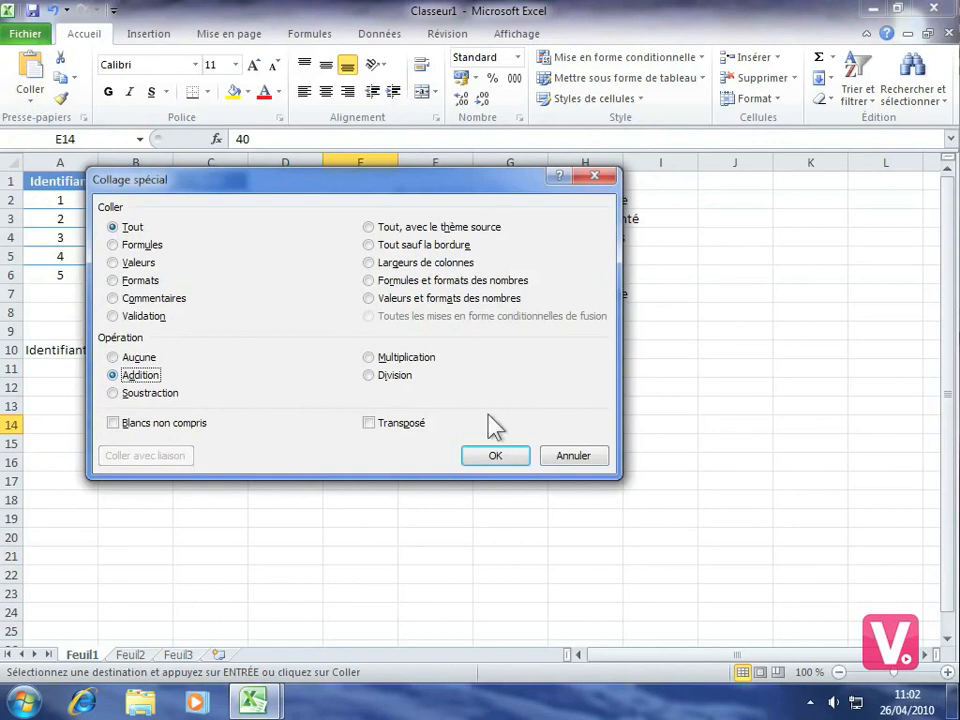
click(497, 458)
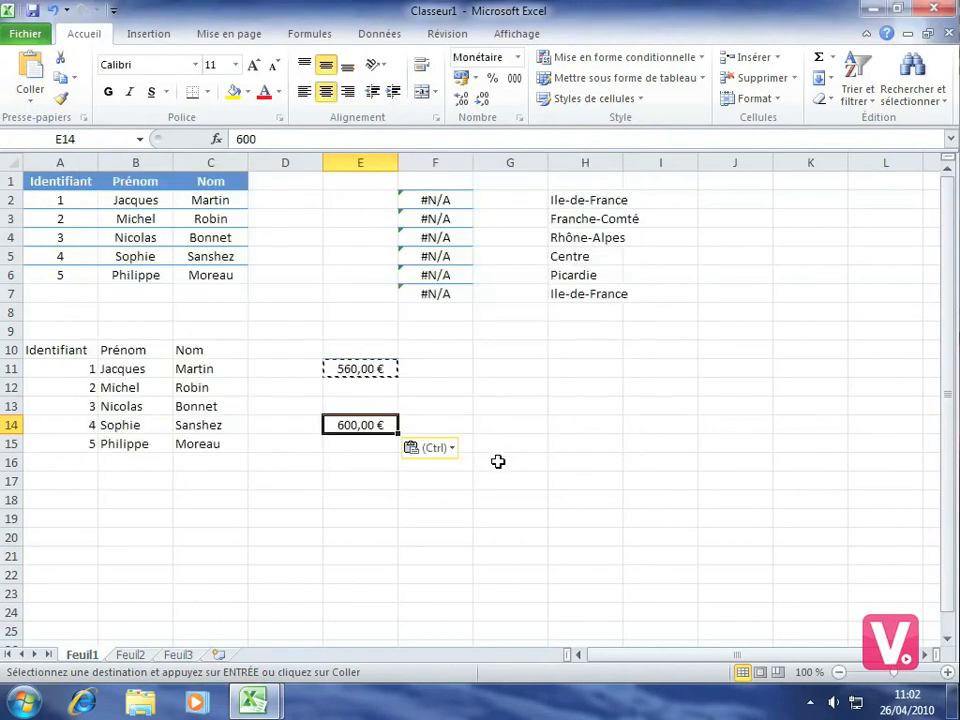
click(368, 446)
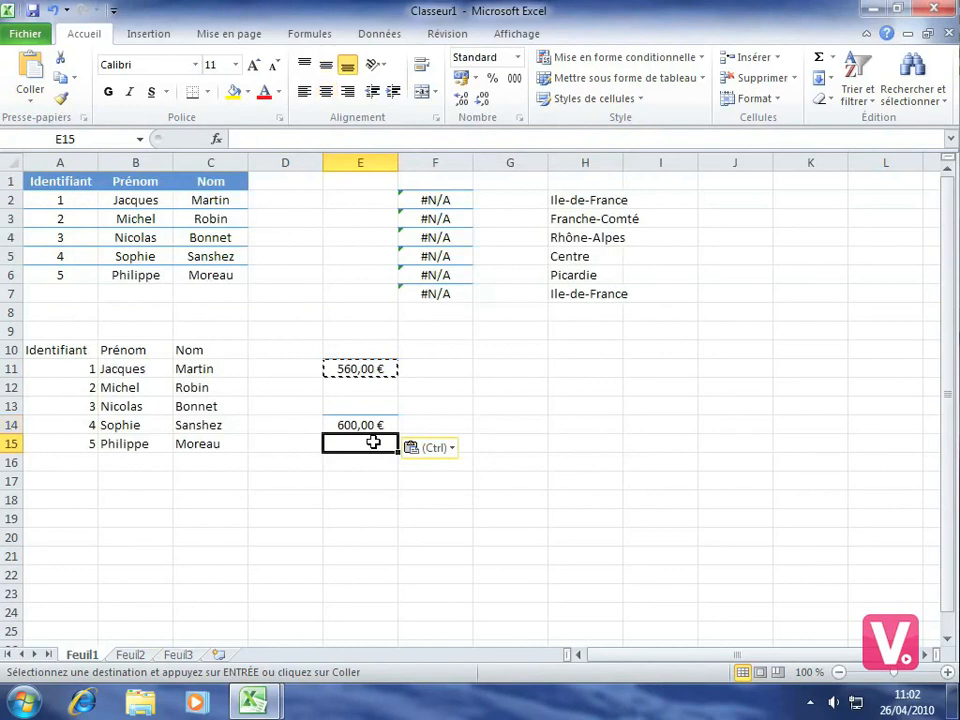